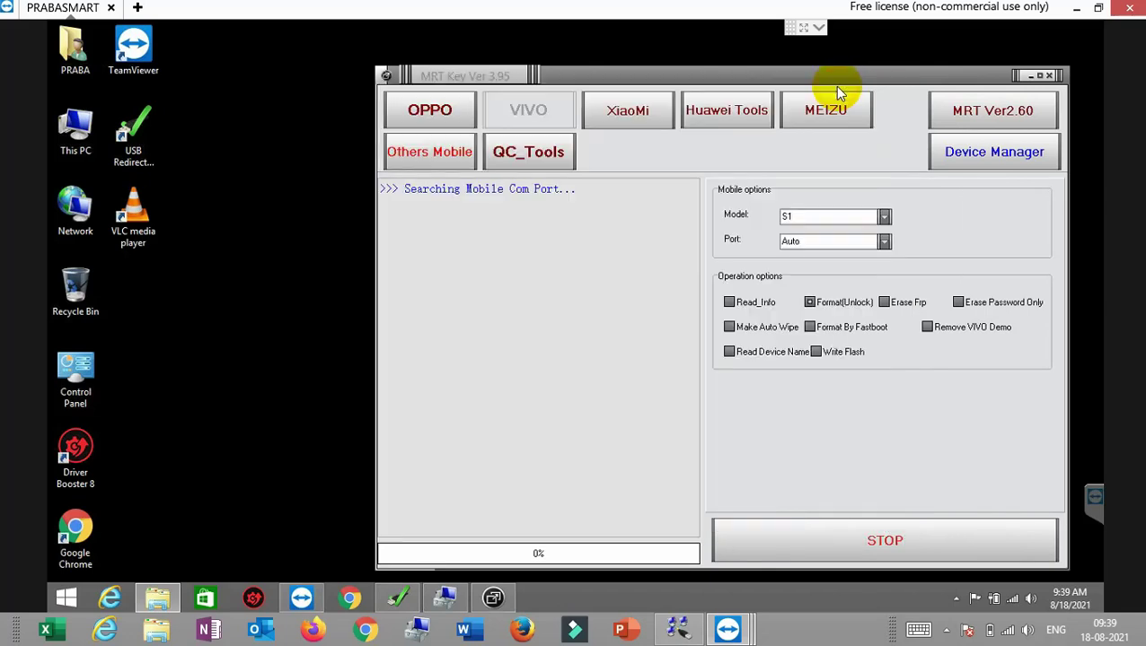
Refresh the desktop and check connected hardware in Computer Management while the VIVO port search times out.
{"action": "right_click", "coordinate": [342, 367]}
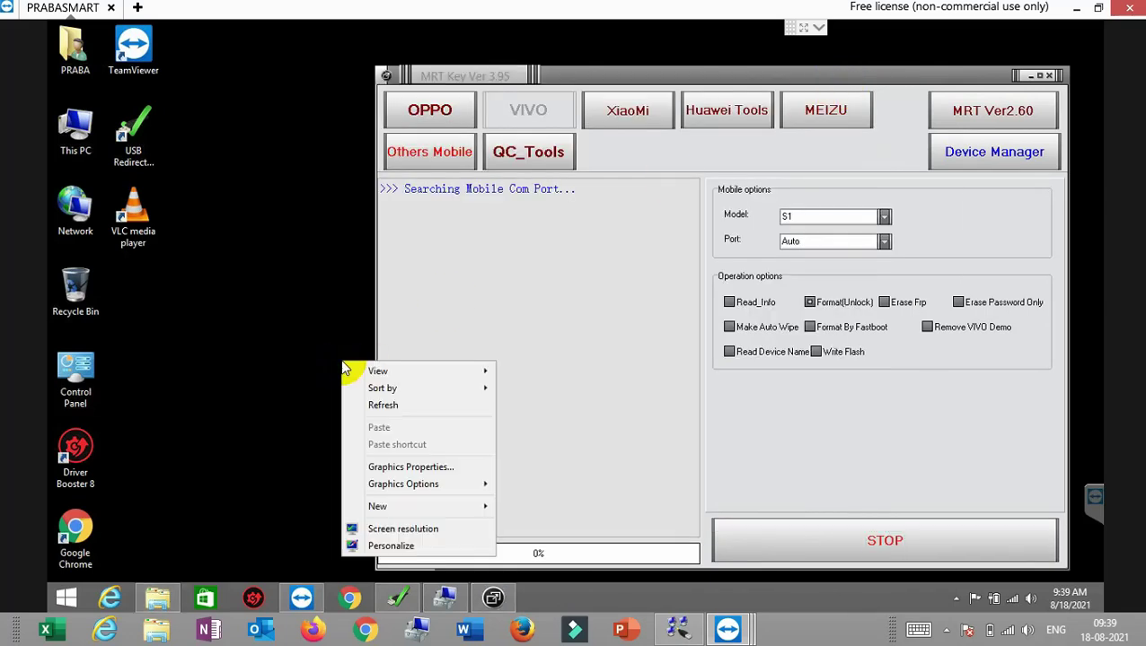
{"action": "left_click", "coordinate": [351, 414]}
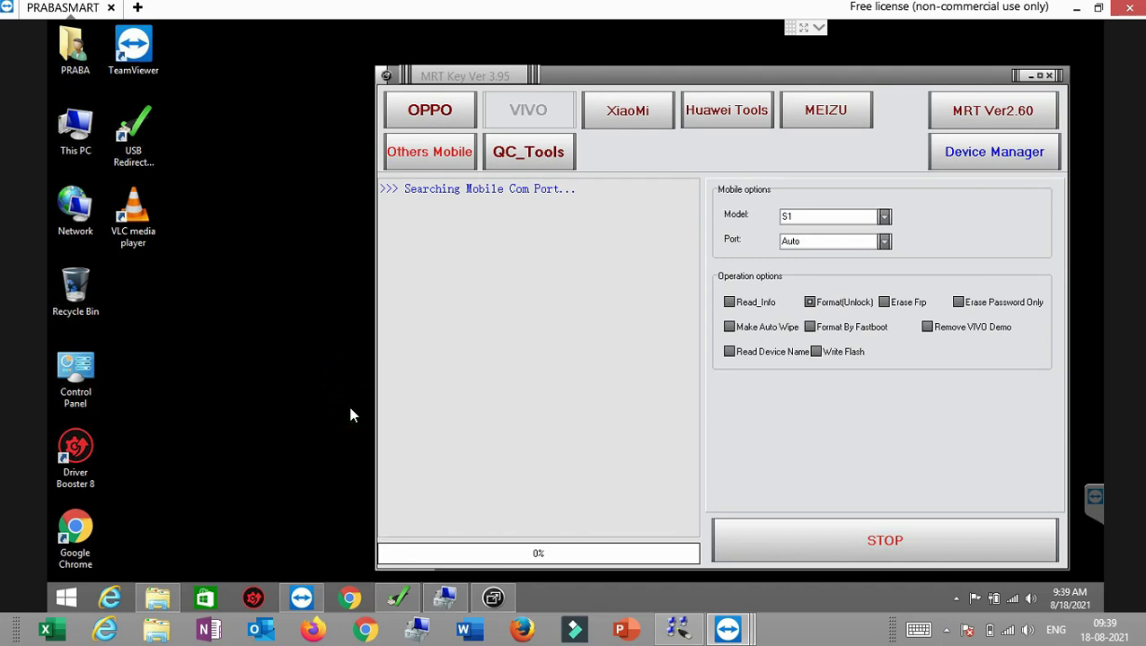
{"action": "left_click", "coordinate": [443, 599]}
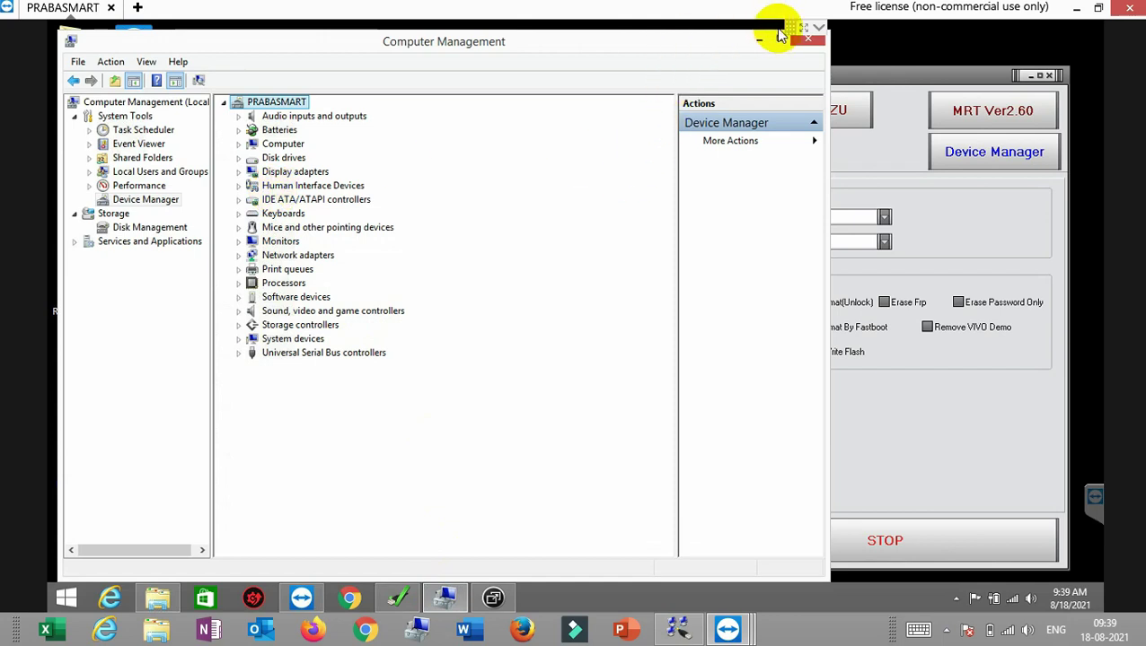
{"action": "left_click", "coordinate": [759, 39]}
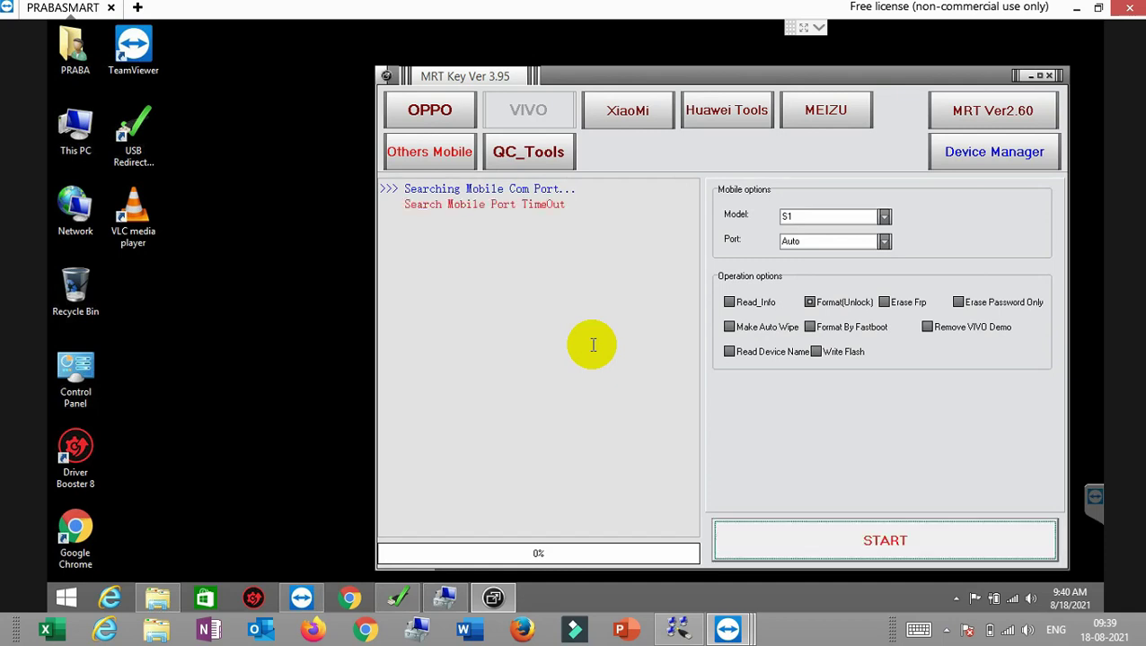
Start the VIVO S1 Format(Unlock) so the tool detects COM3 and enters META mode.
{"action": "left_click", "coordinate": [858, 544]}
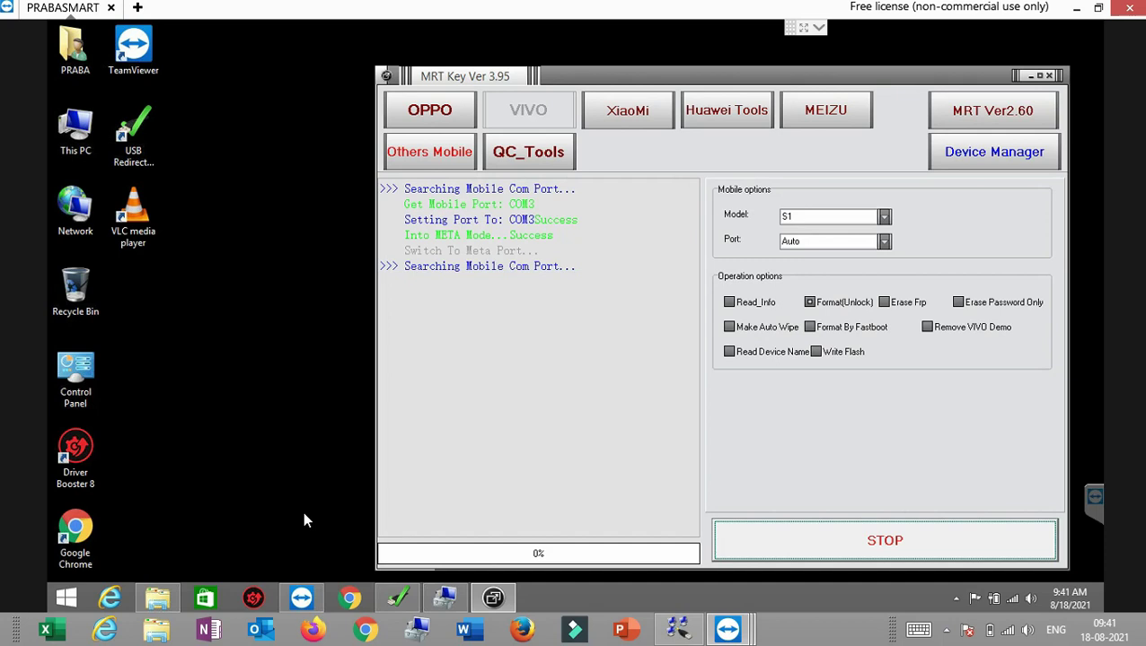
Check the phone's ports in Computer Management until the log reads 'all is done!!!'.
{"action": "left_click", "coordinate": [437, 599]}
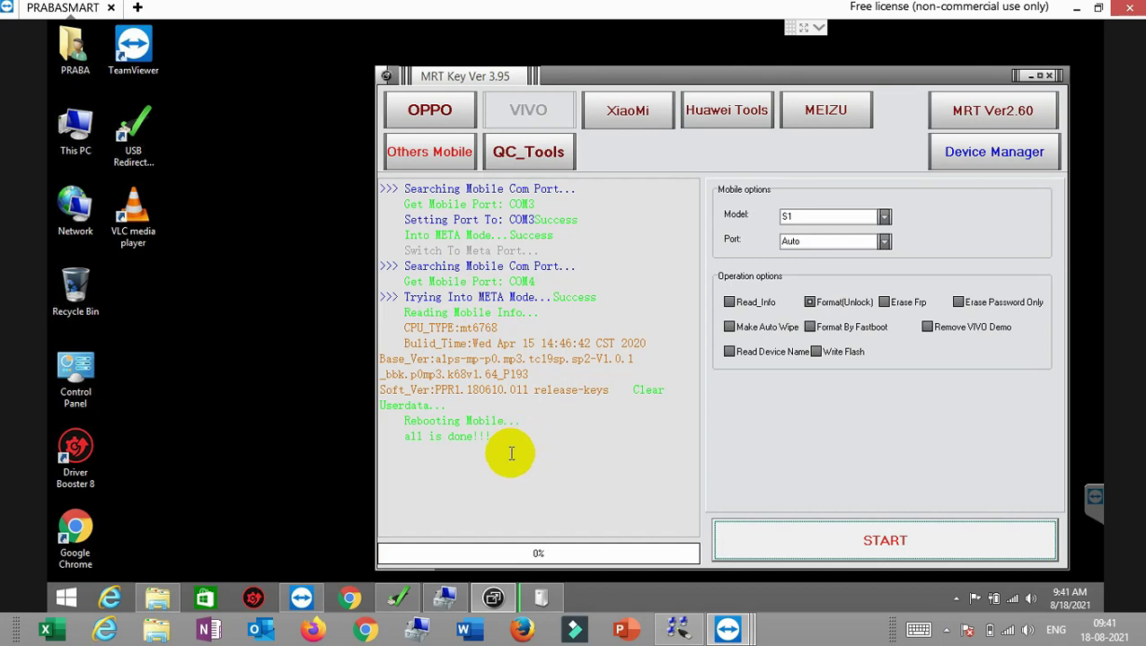
{"action": "left_click", "coordinate": [446, 599]}
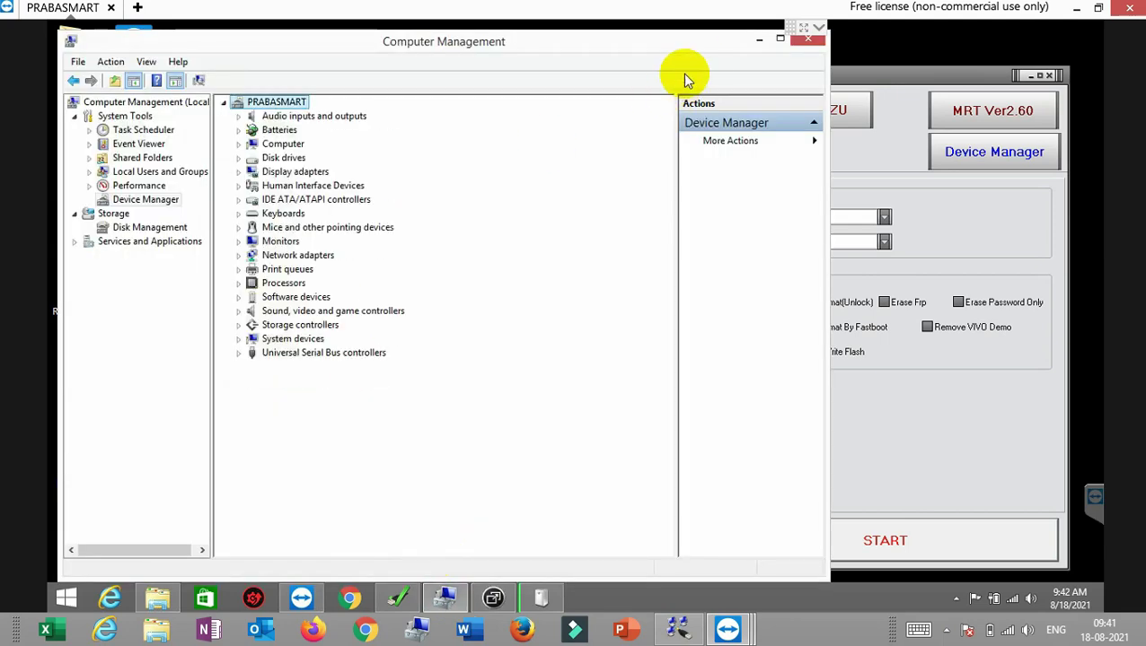
{"action": "left_click", "coordinate": [757, 42]}
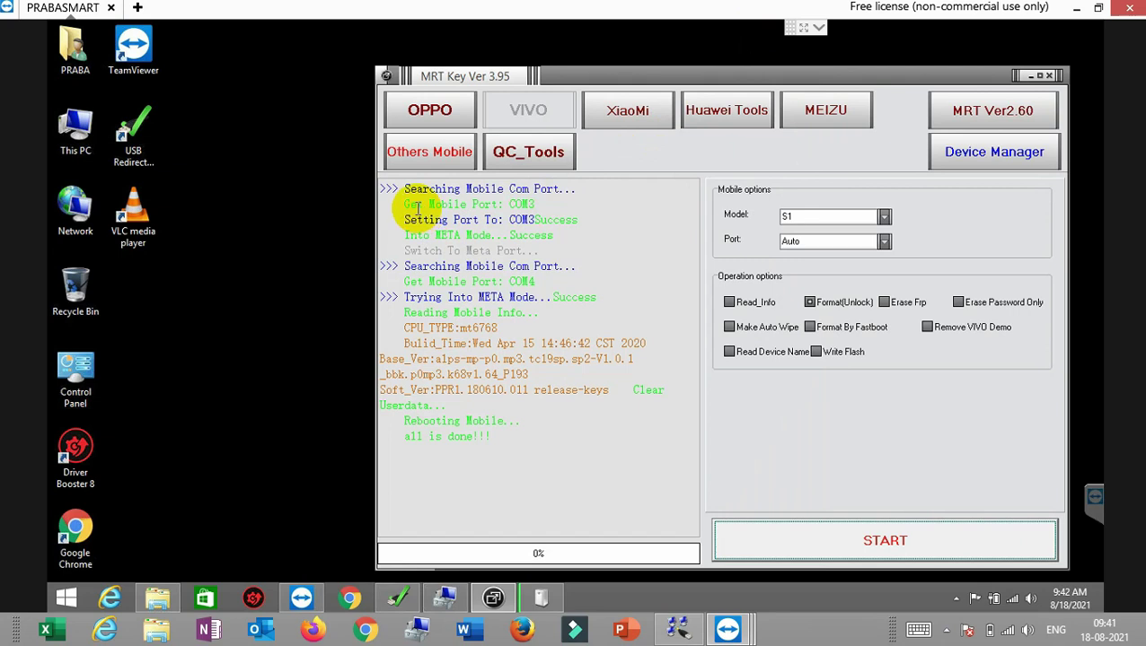